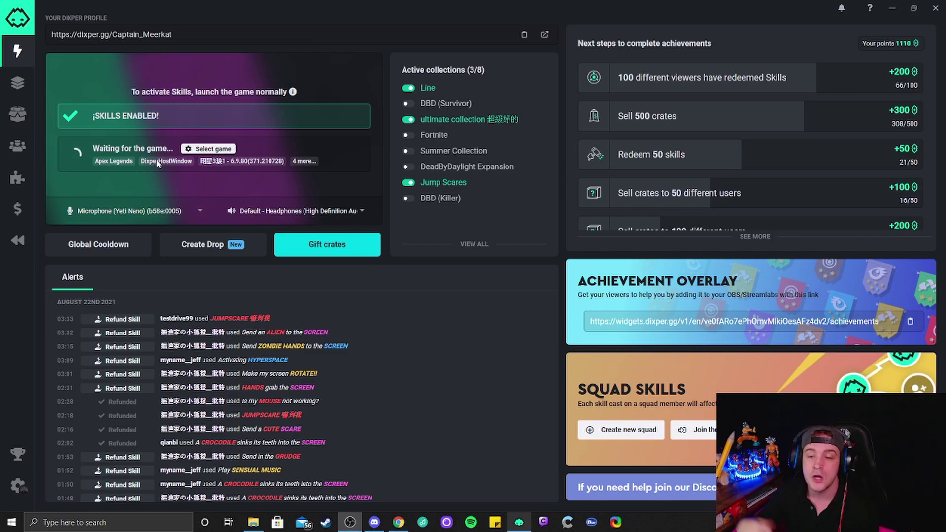
Step: Open the game detection settings, review the list of detected games, and close the settings
{"action": "left_click", "coordinate": [201, 149]}
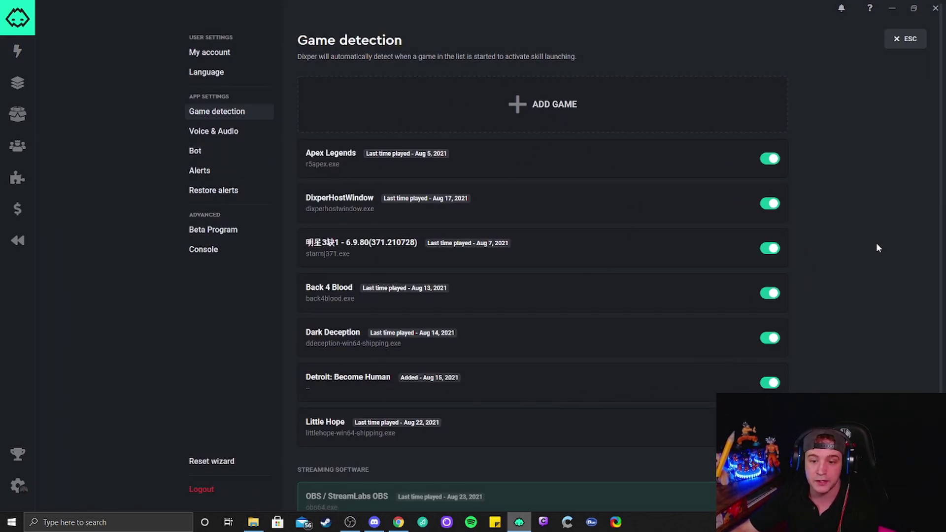
{"action": "mouse_move", "coordinate": [23, 485]}
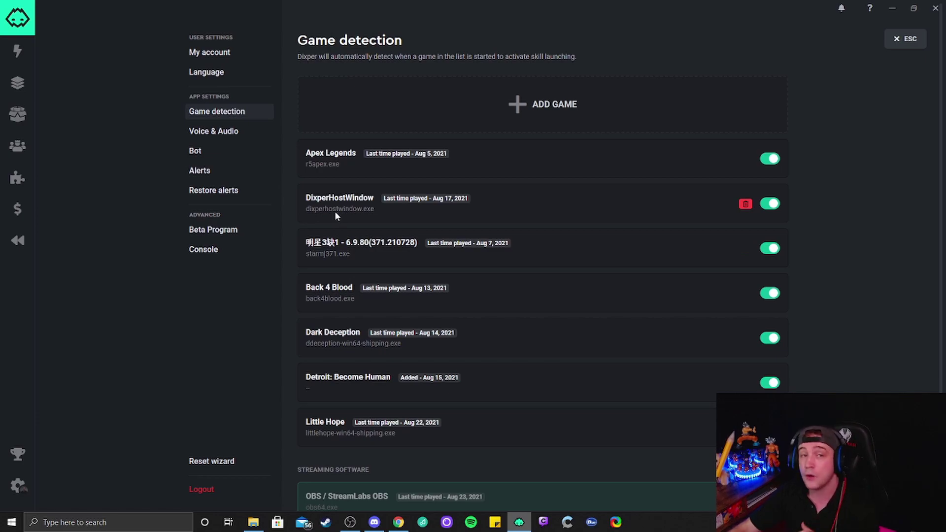
{"action": "key", "text": "Escape"}
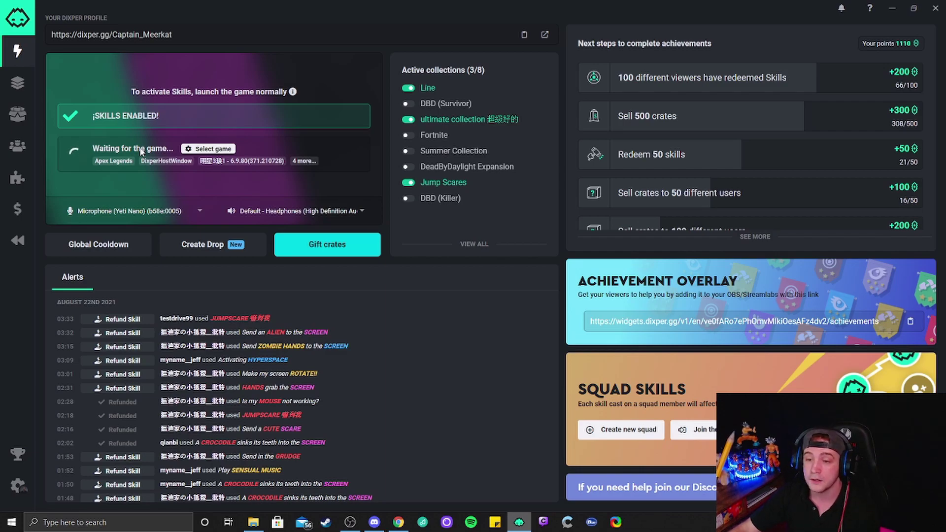
Step: Remove the DixperHostWindow entry from the game detection list and check the remaining games and streaming software
{"action": "left_click", "coordinate": [208, 148]}
{"action": "mouse_move", "coordinate": [691, 215]}
{"action": "left_click", "coordinate": [744, 206]}
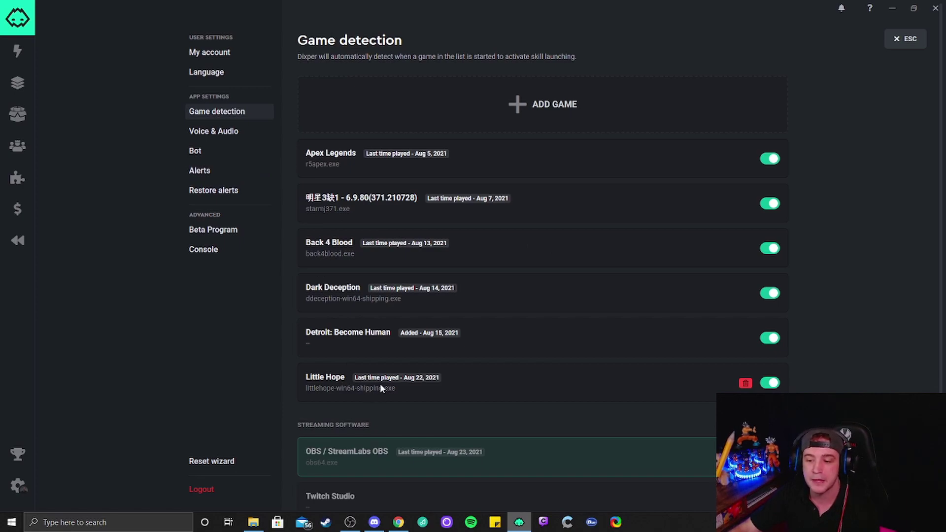
{"action": "scroll", "coordinate": [392, 411], "scroll_direction": "down", "scroll_amount": 1}
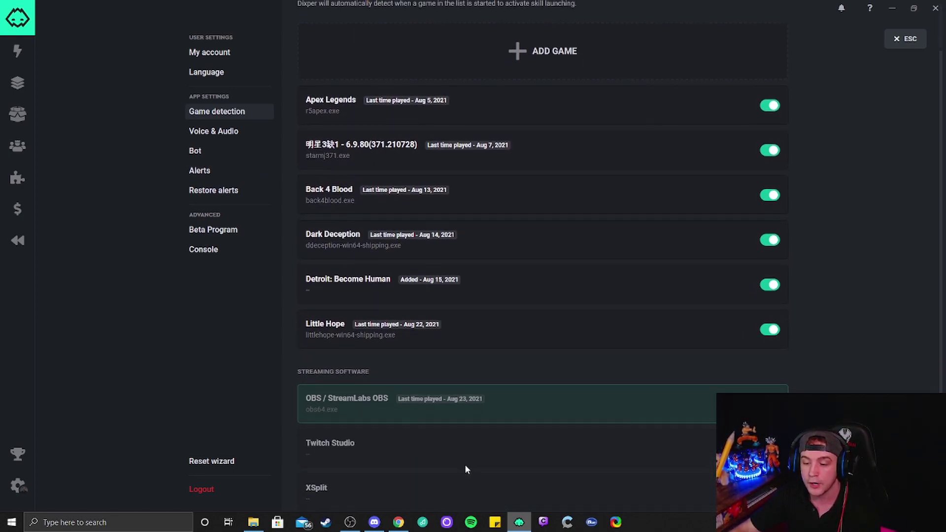
{"action": "scroll", "coordinate": [463, 469], "scroll_direction": "up", "scroll_amount": 1}
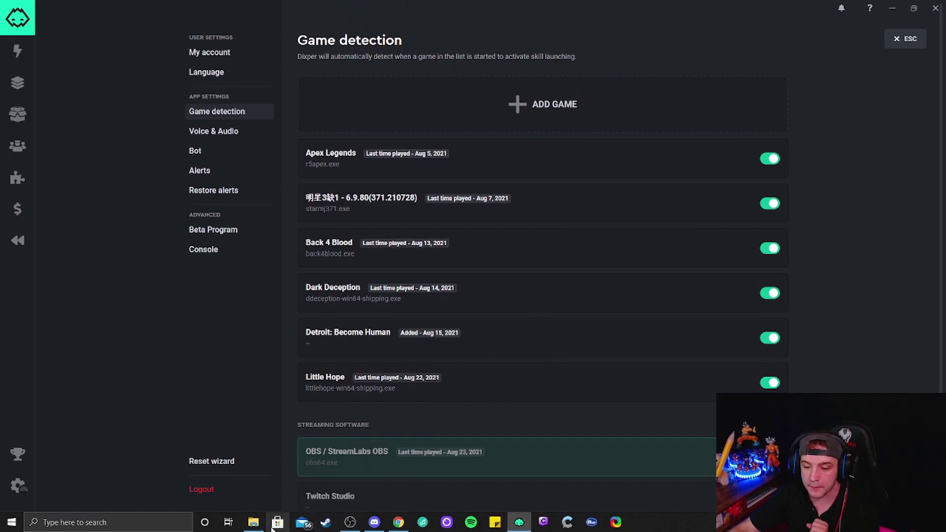
Step: Launch DixperHostWindow.exe from its folder in File Explorer and switch away from its window to the desktop
{"action": "left_click", "coordinate": [253, 522]}
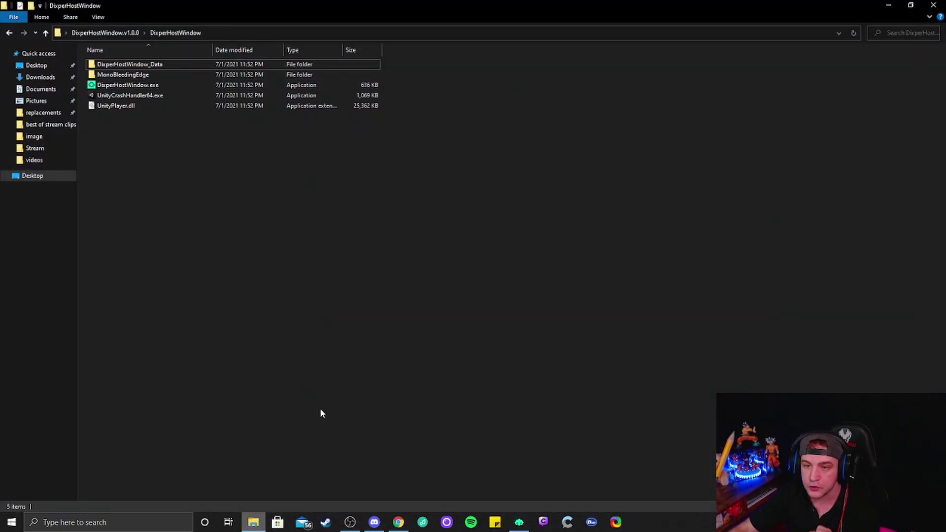
{"action": "left_click", "coordinate": [125, 85]}
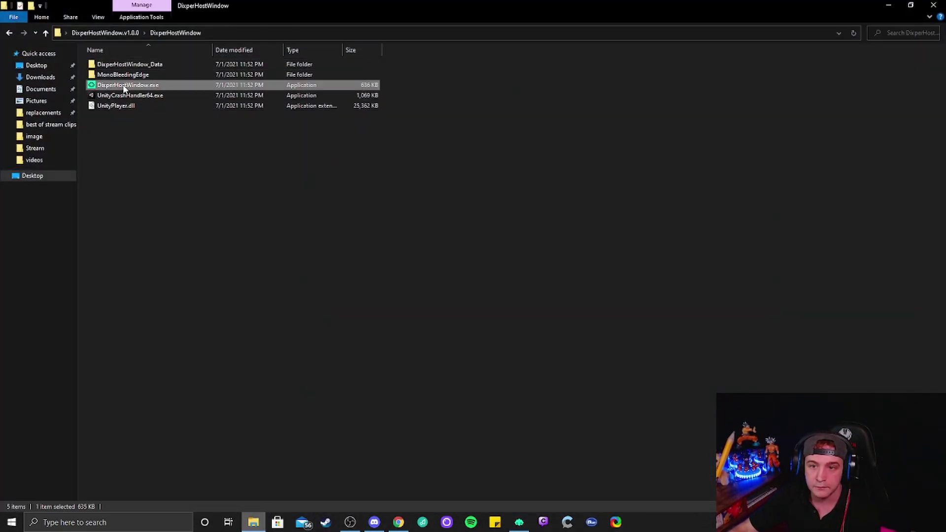
{"action": "left_click", "coordinate": [889, 6]}
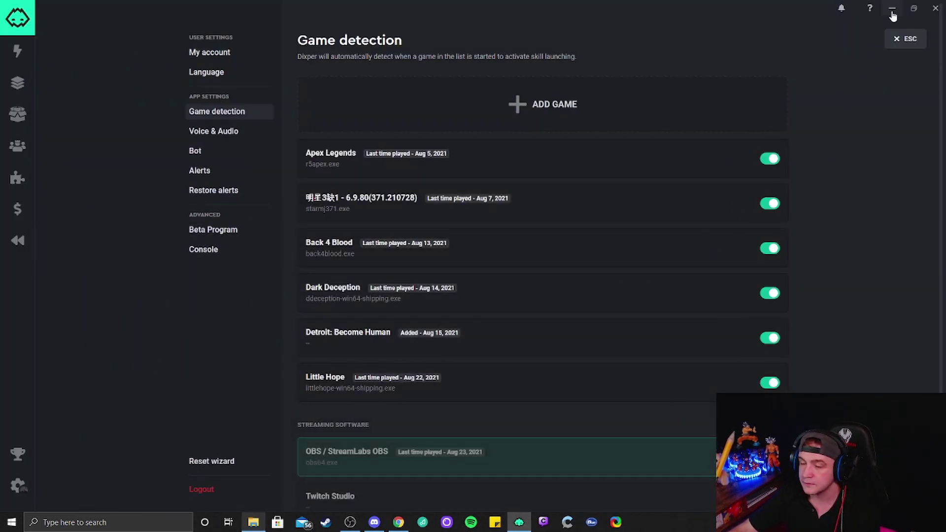
{"action": "left_click", "coordinate": [893, 10]}
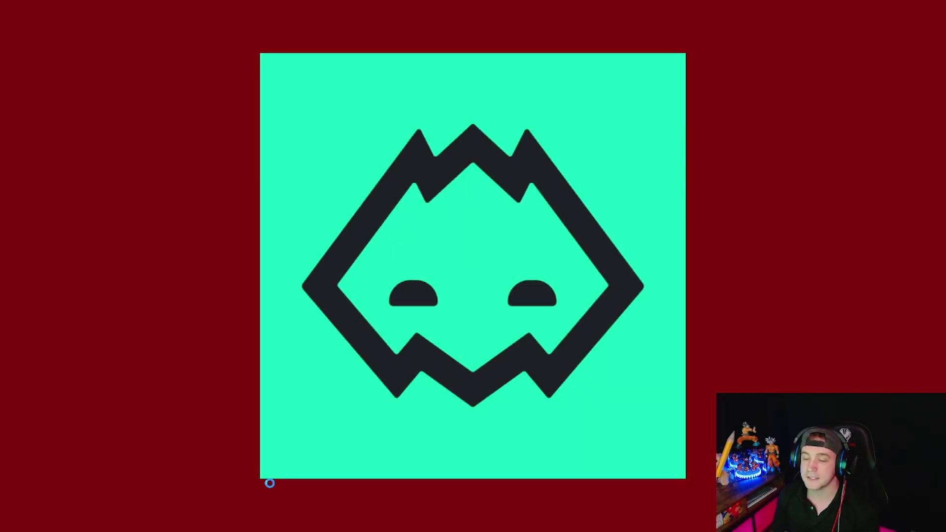
{"action": "key", "text": "alt+Tab"}
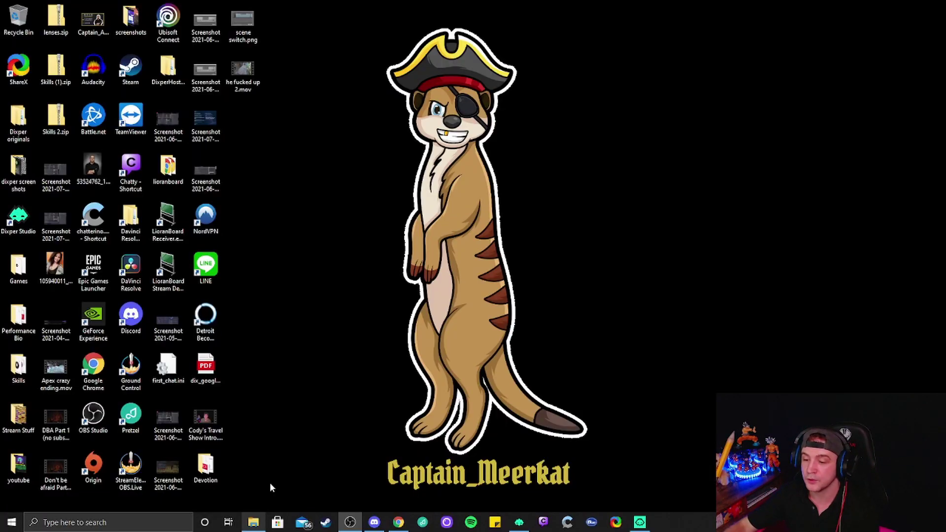
Step: Switch to Dixper Studio and add the running DixperHostWindow window to the game detection list
{"action": "left_click", "coordinate": [645, 522]}
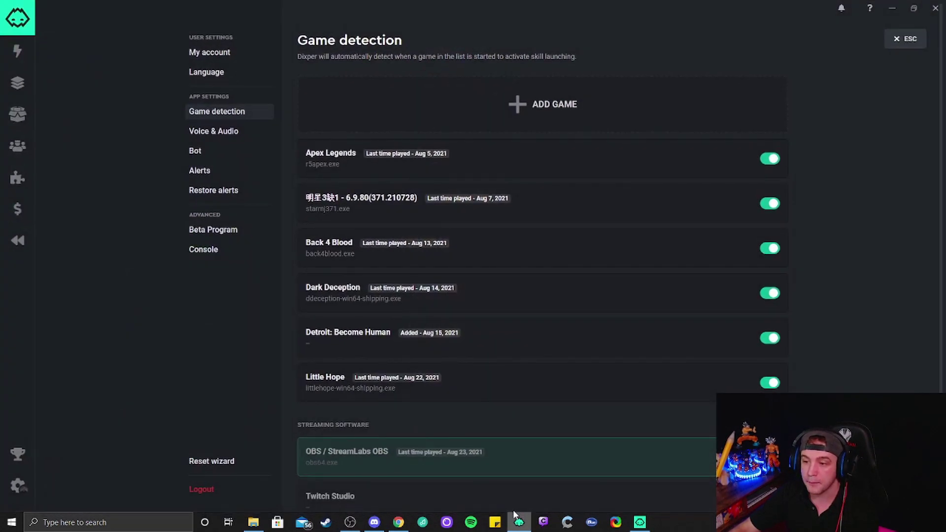
{"action": "left_click", "coordinate": [493, 104]}
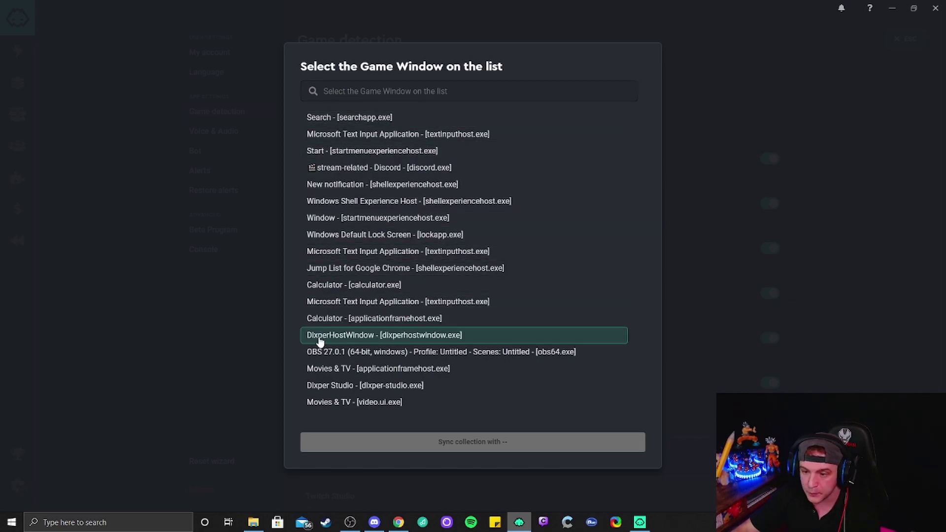
{"action": "left_click", "coordinate": [366, 336]}
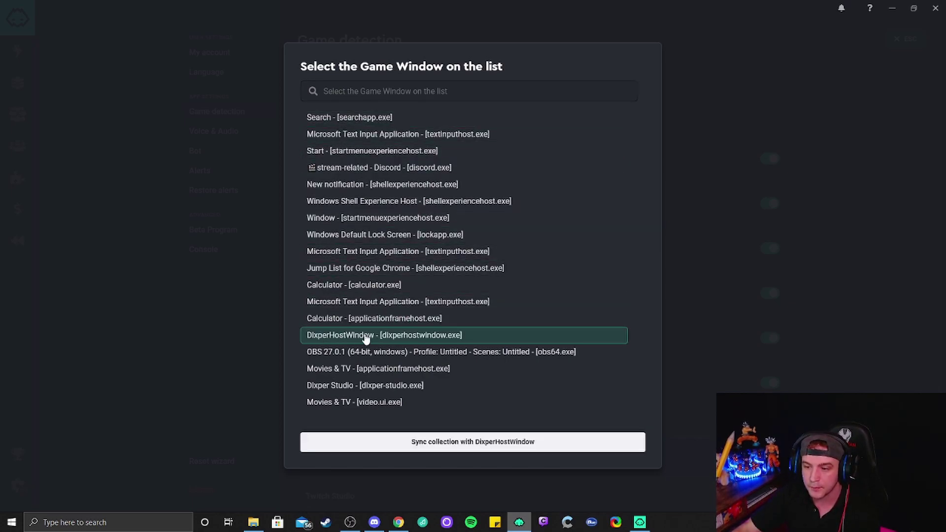
{"action": "left_click", "coordinate": [440, 450]}
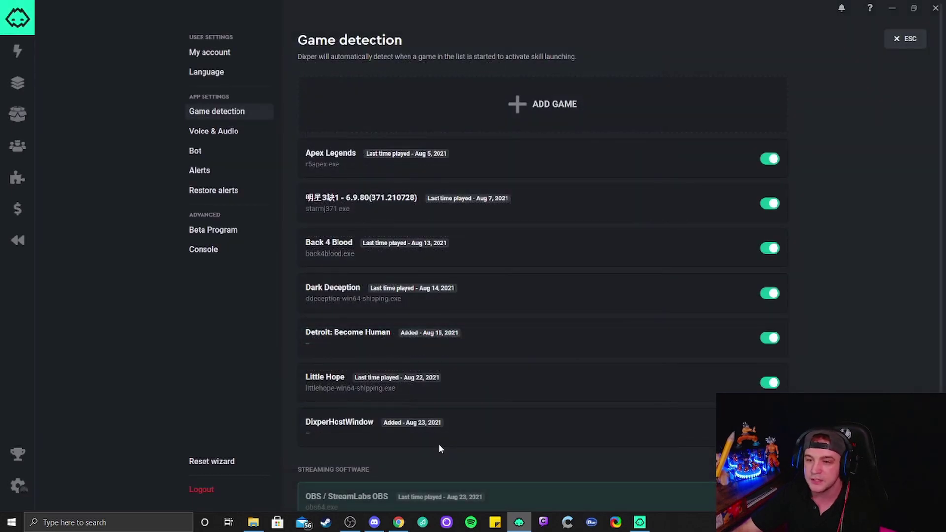
Step: Leave the game detection settings and reset the skills system
{"action": "left_click", "coordinate": [906, 39]}
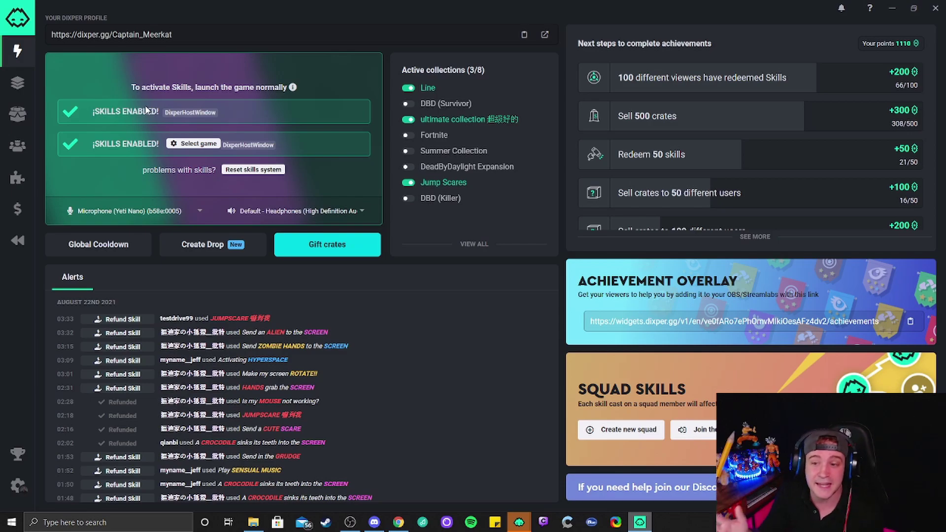
{"action": "left_click", "coordinate": [252, 173]}
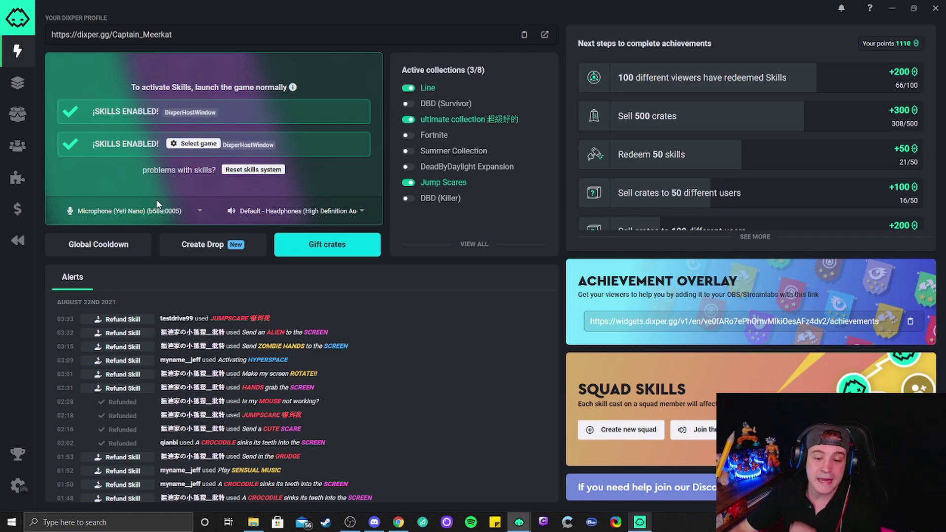
Step: Check the microphone and headphone devices on the dashboard and in the Voice & Audio settings
{"action": "left_click", "coordinate": [200, 211]}
{"action": "left_click", "coordinate": [201, 212]}
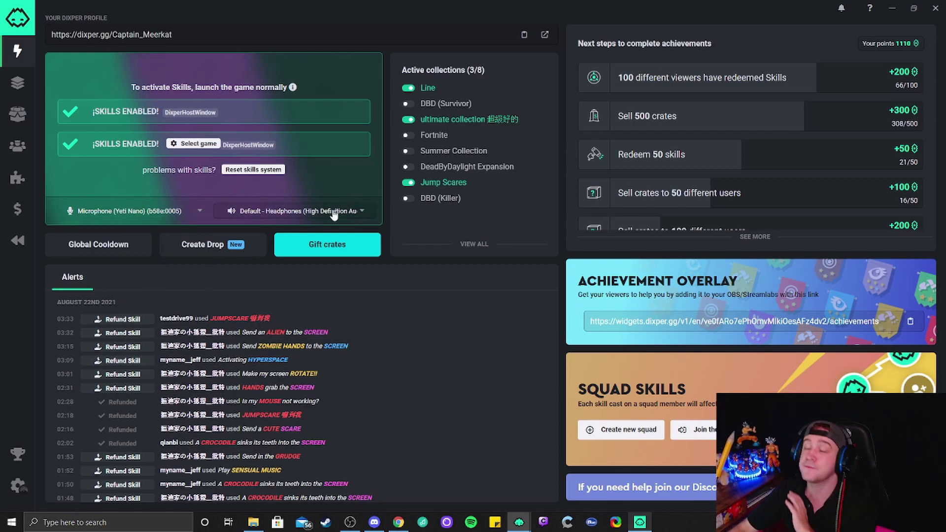
{"action": "left_click", "coordinate": [17, 485]}
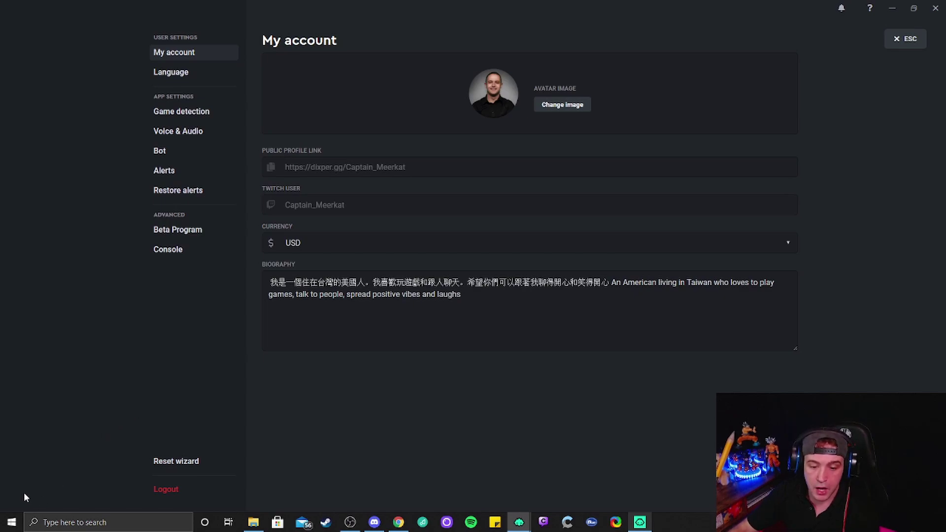
{"action": "left_click", "coordinate": [185, 132]}
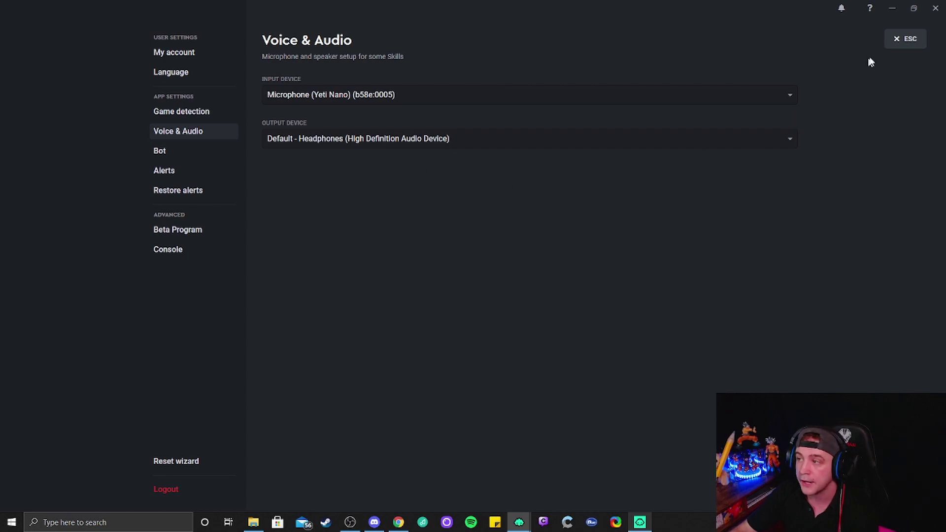
{"action": "left_click", "coordinate": [905, 38]}
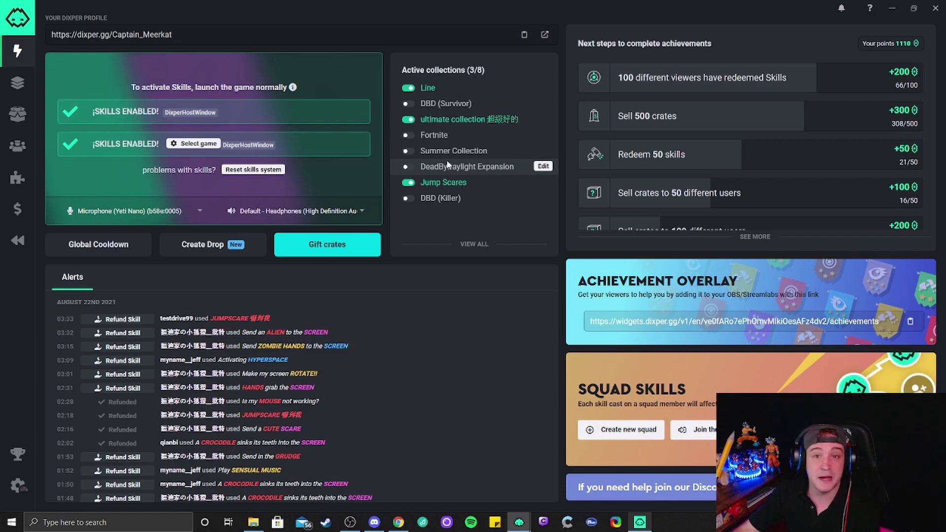
Step: Deactivate the Line collection and activate DBD (Survivor), DeadByDaylight Expansion and DBD (Killer)
{"action": "left_click", "coordinate": [409, 88]}
{"action": "left_click", "coordinate": [409, 104]}
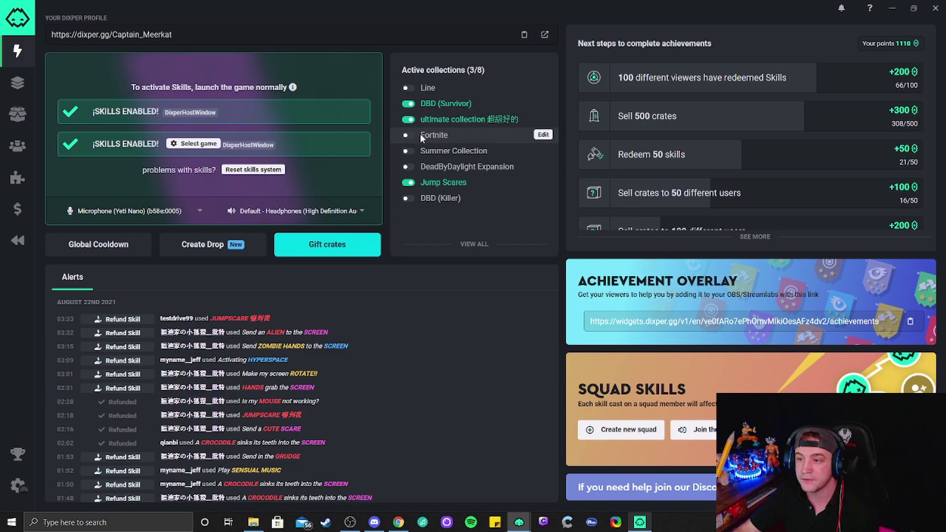
{"action": "left_click", "coordinate": [408, 167]}
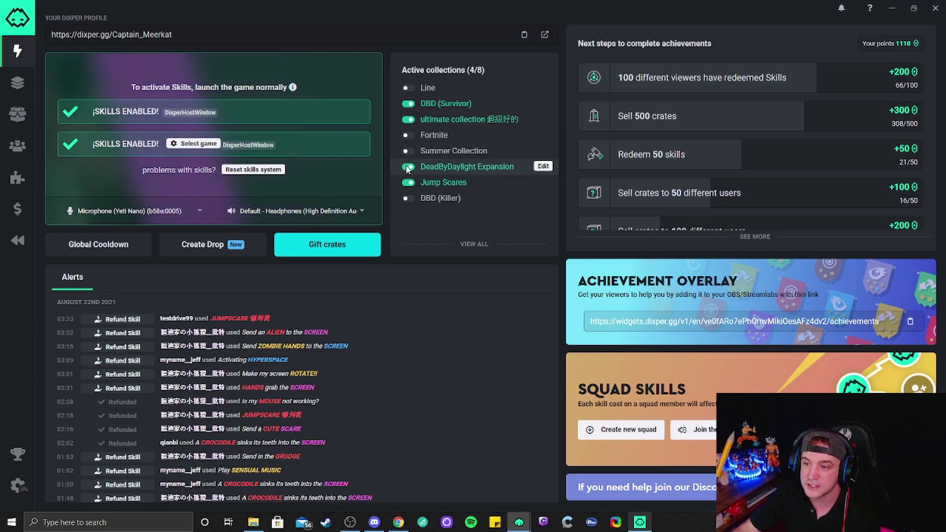
{"action": "left_click", "coordinate": [407, 199]}
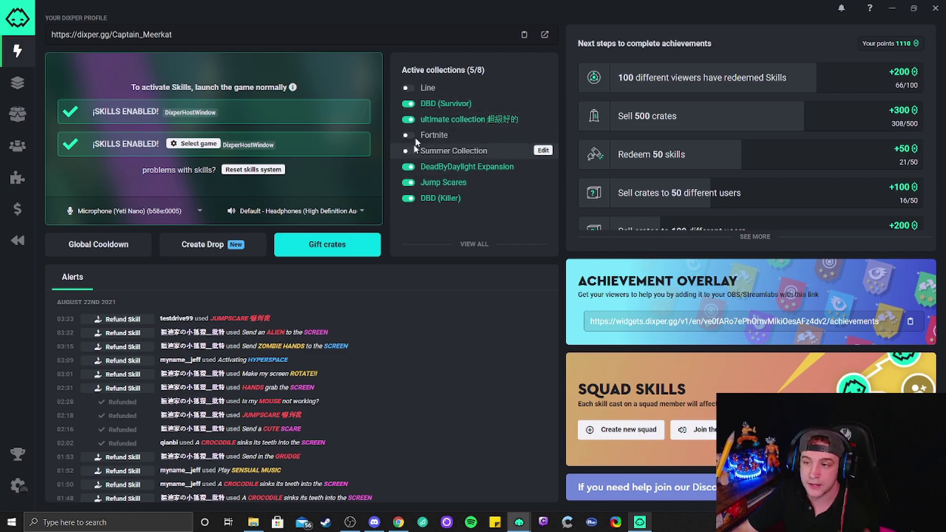
Step: Reactivate the Line collection and turn off DBD (Survivor), DeadByDaylight Expansion and DBD (Killer)
{"action": "left_click", "coordinate": [408, 88]}
{"action": "left_click", "coordinate": [408, 104]}
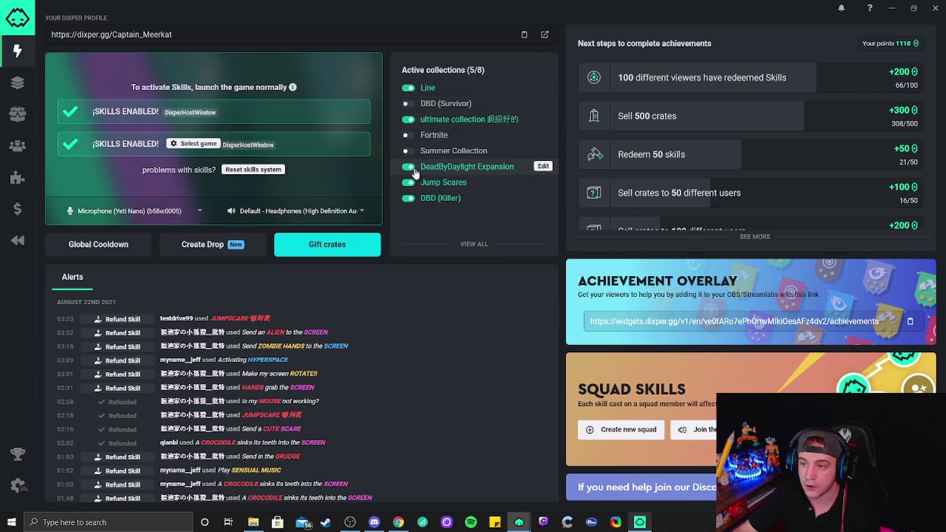
{"action": "left_click", "coordinate": [413, 169]}
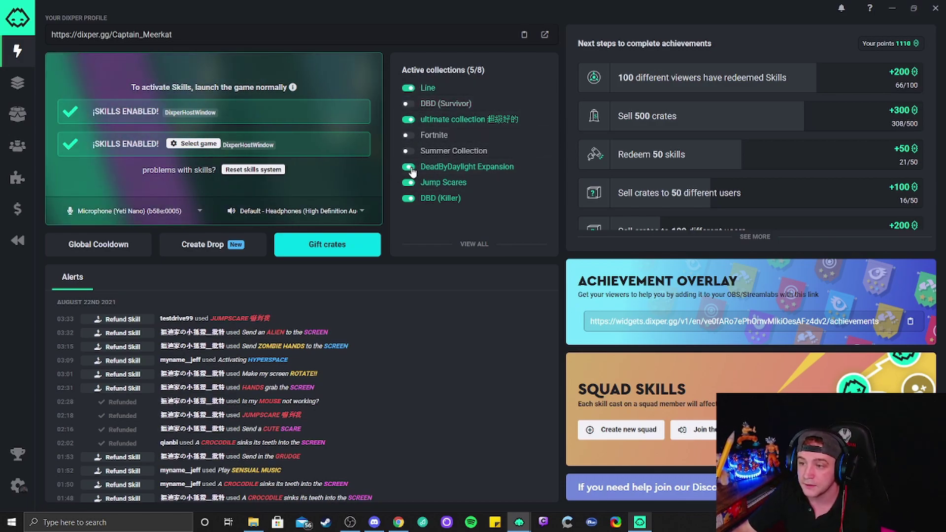
{"action": "left_click", "coordinate": [409, 199]}
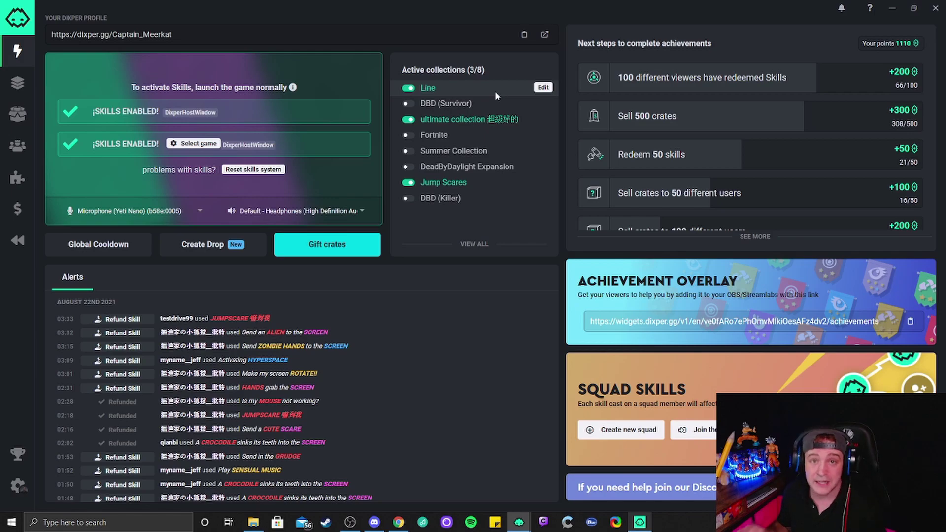
Step: Activate the Fortnite collection, and view the Global Cooldown setting without changing it
{"action": "left_click", "coordinate": [408, 135]}
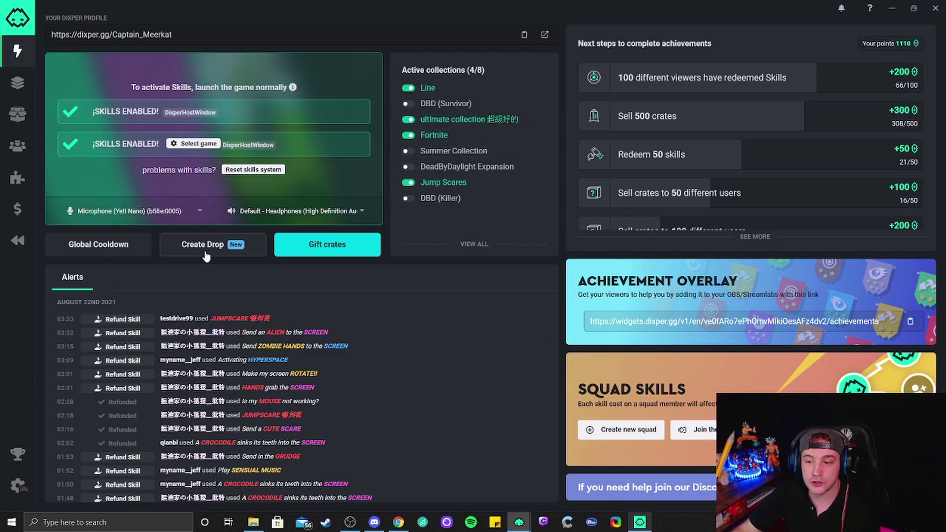
{"action": "left_click", "coordinate": [115, 249]}
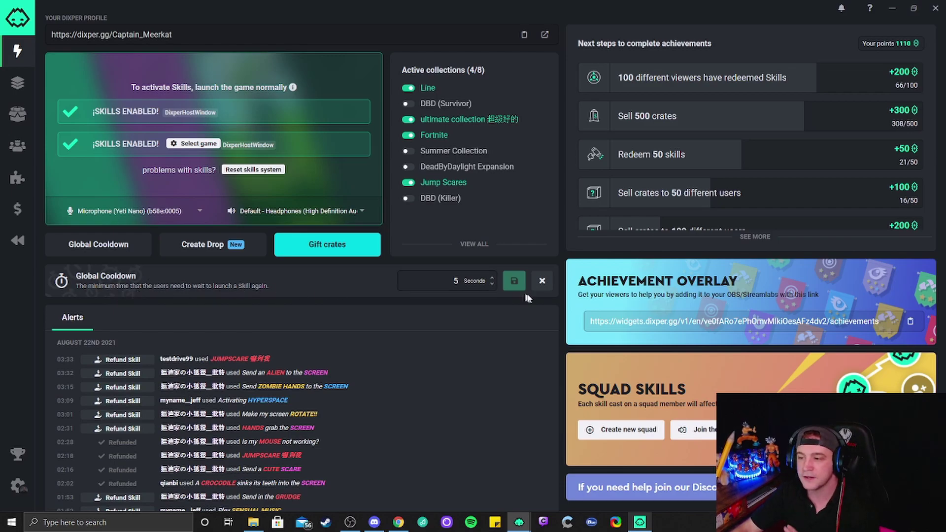
{"action": "left_click", "coordinate": [542, 282]}
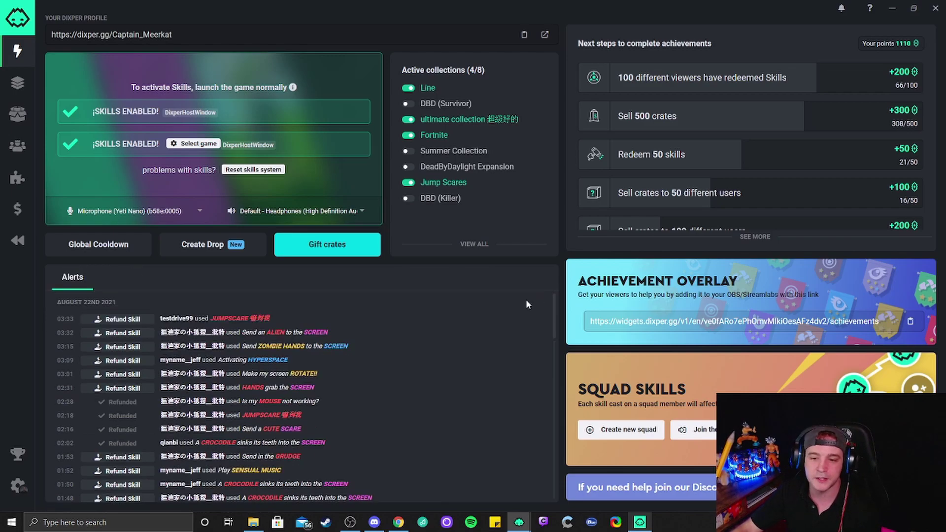
Step: Set up a drop of 10 crates with sharing in chat, and close the dialog without generating it
{"action": "left_click", "coordinate": [203, 246]}
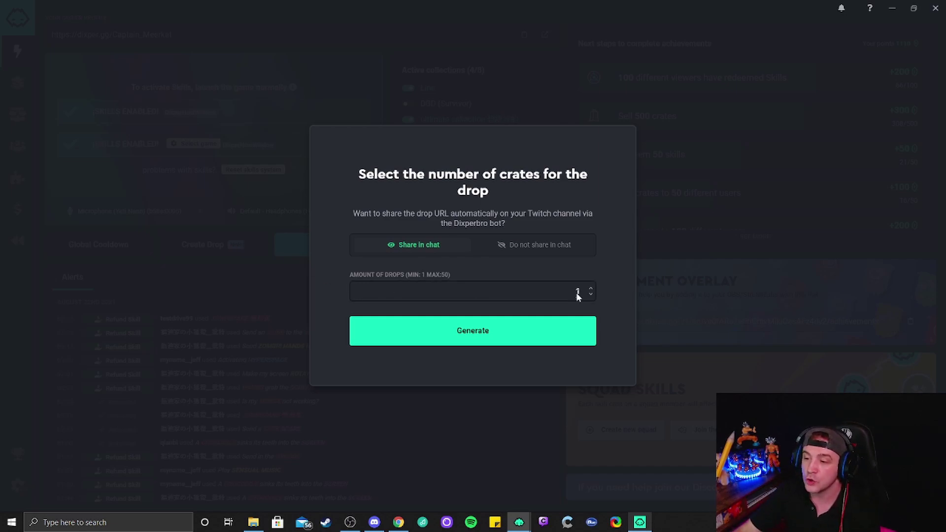
{"action": "left_click", "coordinate": [591, 290]}
{"action": "left_click", "coordinate": [591, 290]}
{"action": "left_click", "coordinate": [592, 290]}
{"action": "left_click", "coordinate": [592, 290]}
{"action": "left_click", "coordinate": [592, 290]}
{"action": "left_click", "coordinate": [592, 290]}
{"action": "left_click", "coordinate": [592, 290]}
{"action": "left_click", "coordinate": [592, 291]}
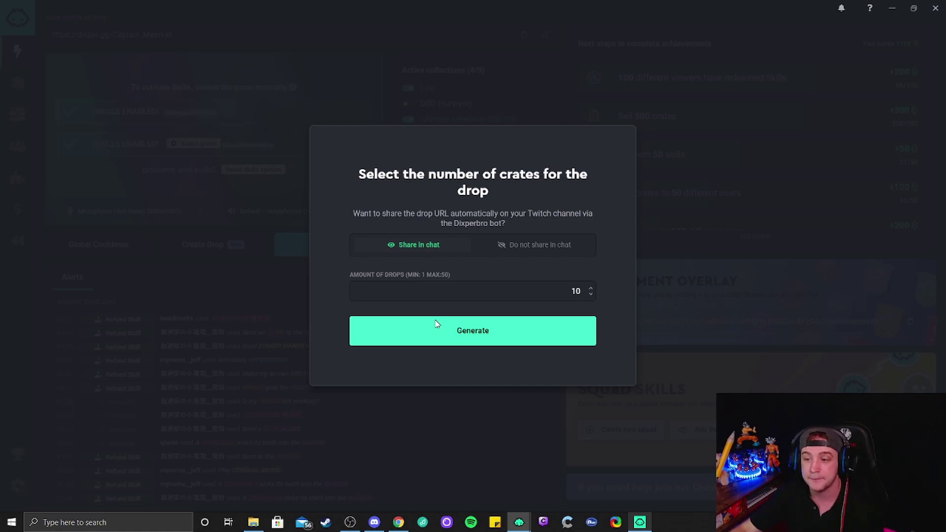
{"action": "left_click", "coordinate": [233, 280]}
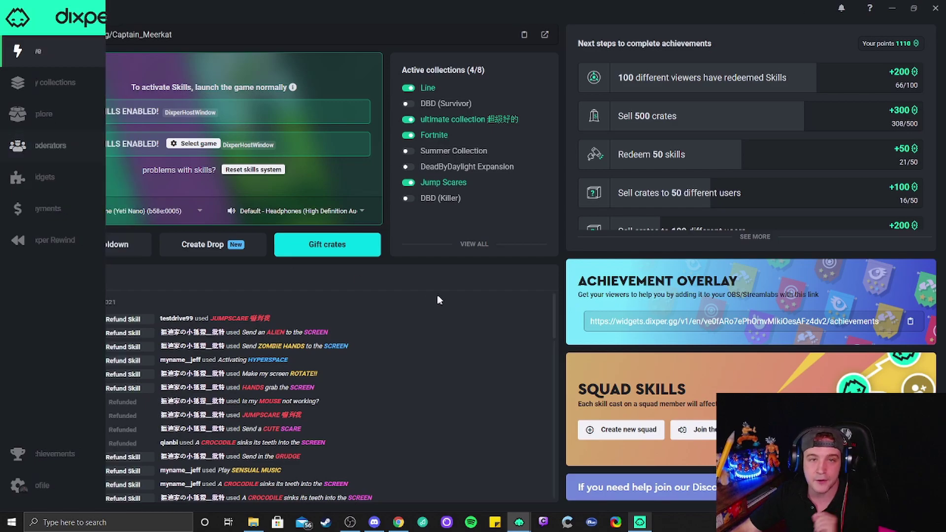
Step: Gift 1 crate from the Line collection to the viewer with 30 purchased crates, and close the viewer list
{"action": "left_click", "coordinate": [313, 249]}
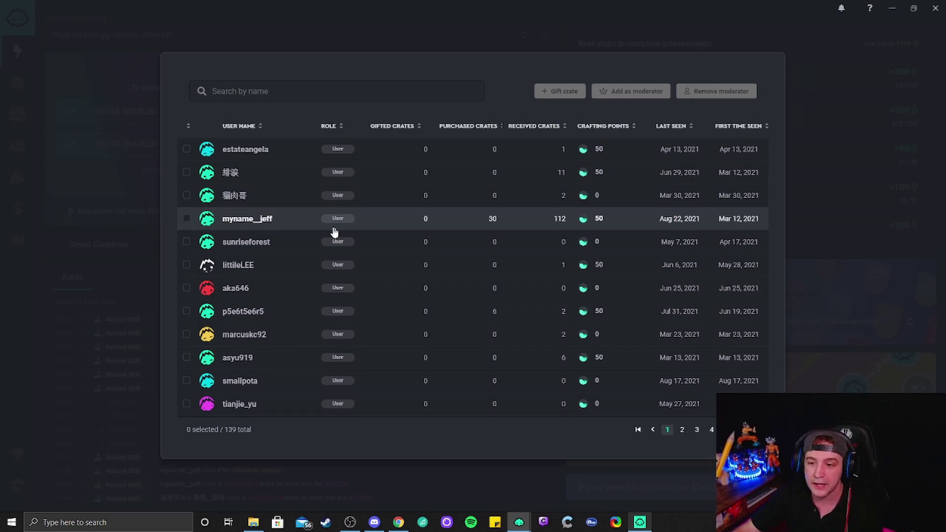
{"action": "left_click", "coordinate": [187, 219]}
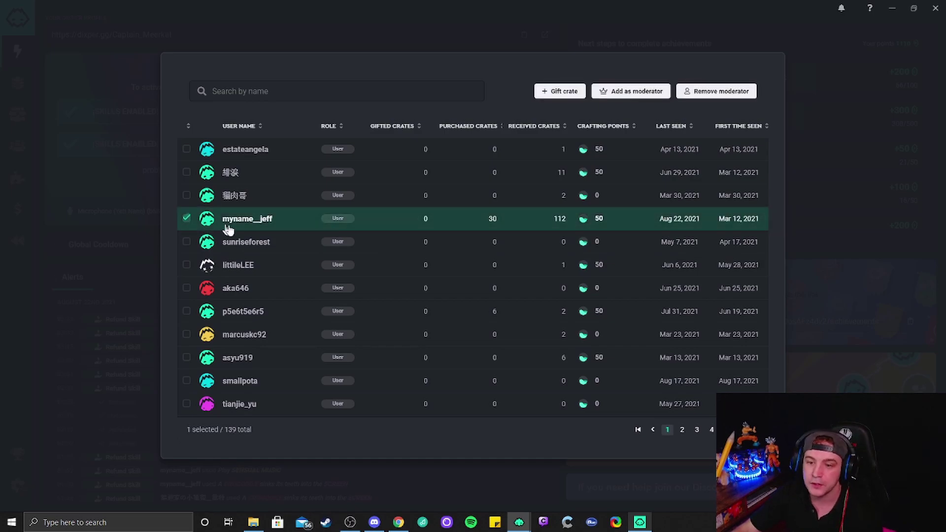
{"action": "left_click", "coordinate": [562, 94]}
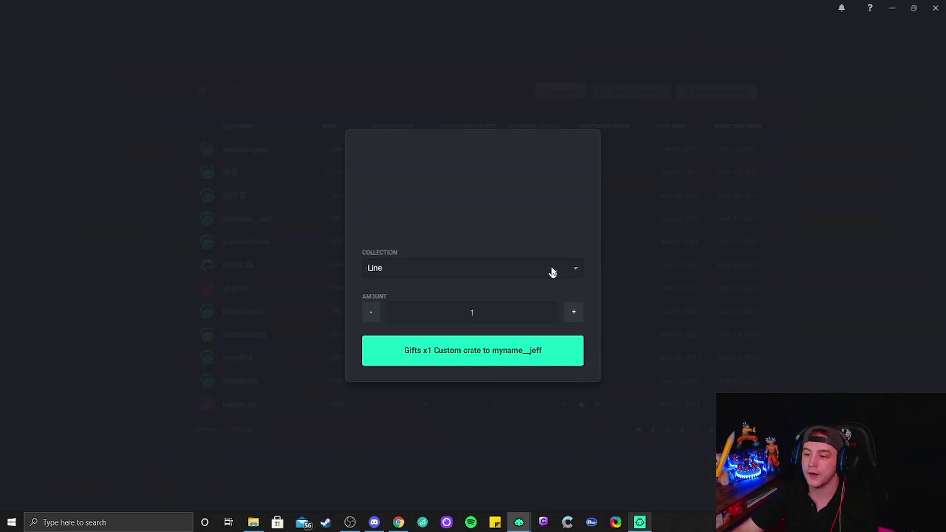
{"action": "left_click", "coordinate": [400, 267]}
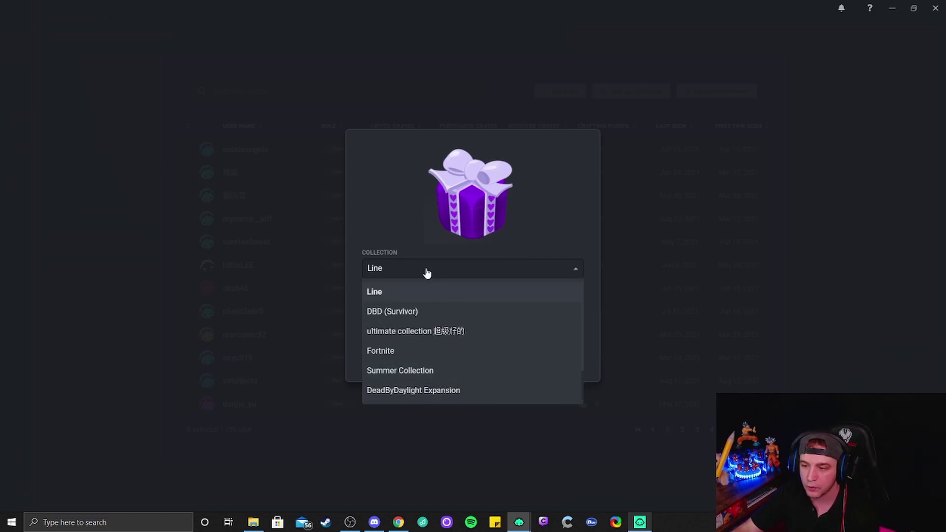
{"action": "left_click", "coordinate": [579, 284]}
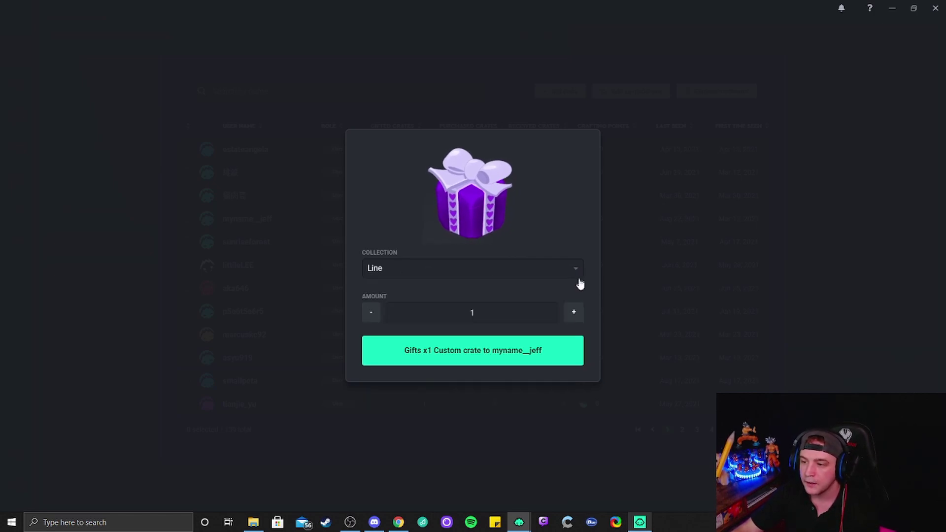
{"action": "left_click", "coordinate": [466, 359]}
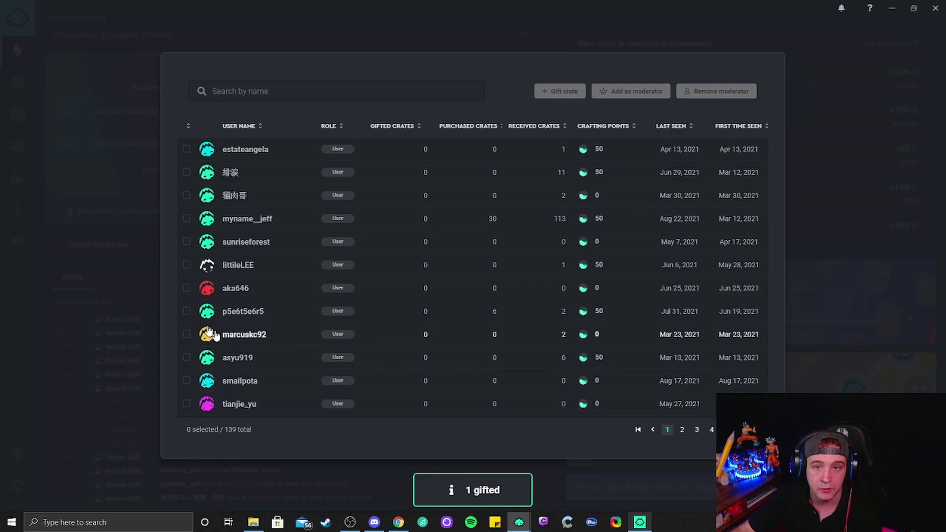
{"action": "left_click", "coordinate": [122, 245]}
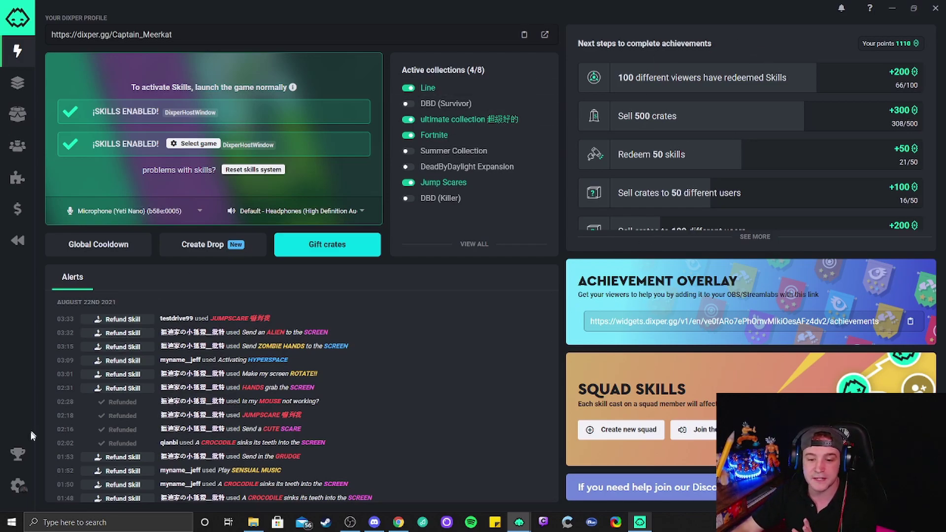
Step: View the achievement progress and the Streamer, Affiliate and Partner tiers, and return to the Live page
{"action": "mouse_move", "coordinate": [25, 453]}
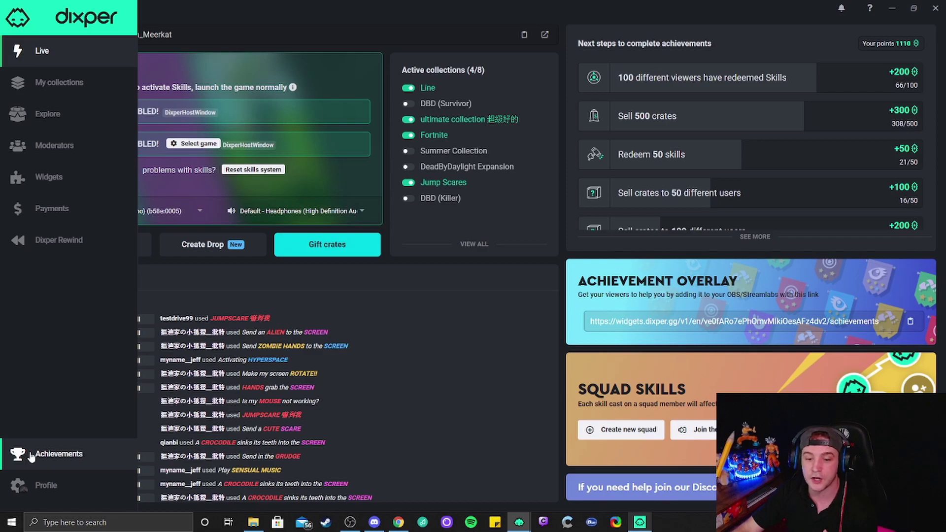
{"action": "left_click", "coordinate": [30, 452]}
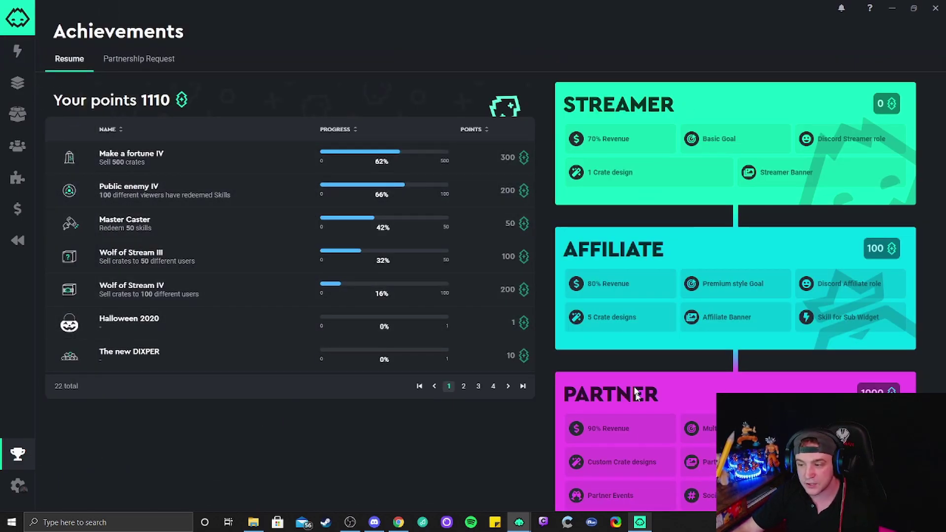
{"action": "mouse_move", "coordinate": [72, 82]}
{"action": "left_click", "coordinate": [42, 51]}
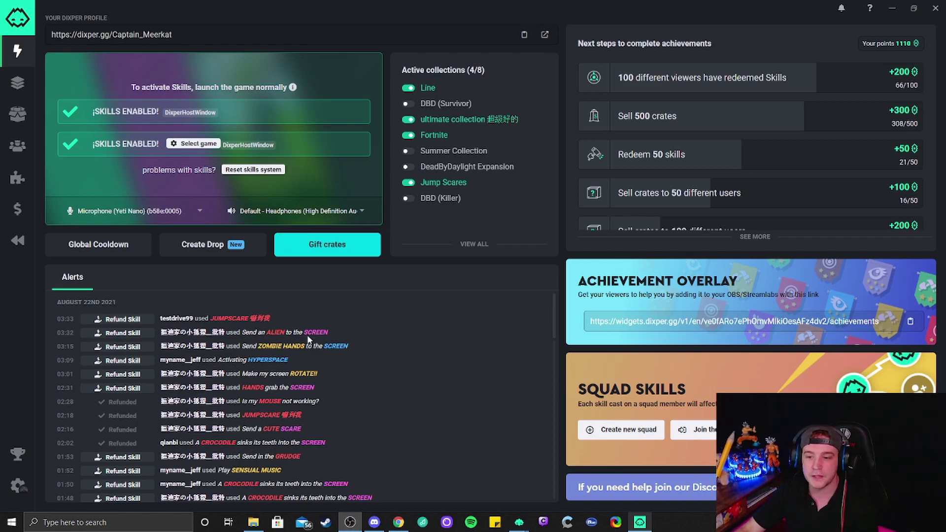
Step: Refund the 03:32 skill "Send an ALIEN to the SCREEN" in the alerts, and look through the older alerts
{"action": "left_click", "coordinate": [116, 337]}
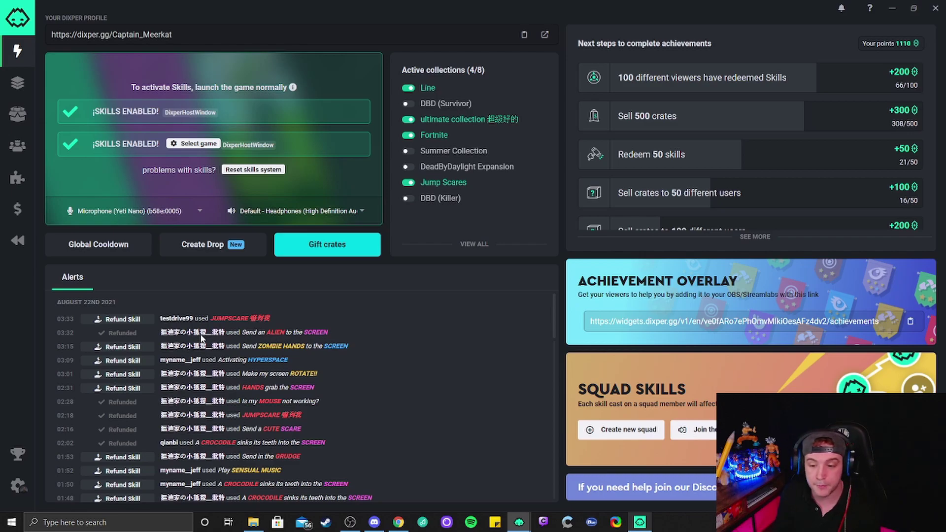
{"action": "scroll", "coordinate": [201, 338], "scroll_direction": "down", "scroll_amount": 4}
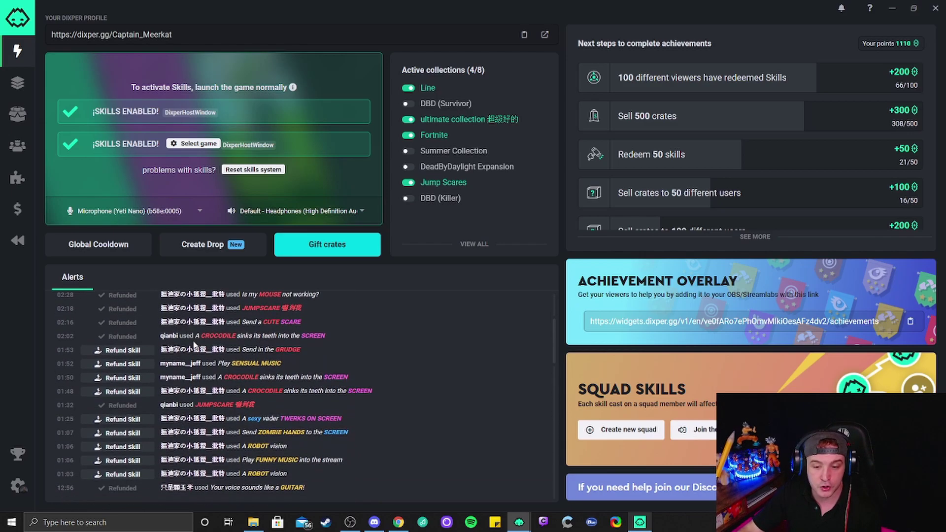
{"action": "scroll", "coordinate": [194, 345], "scroll_direction": "down", "scroll_amount": 1}
{"action": "scroll", "coordinate": [148, 418], "scroll_direction": "up", "scroll_amount": 6}
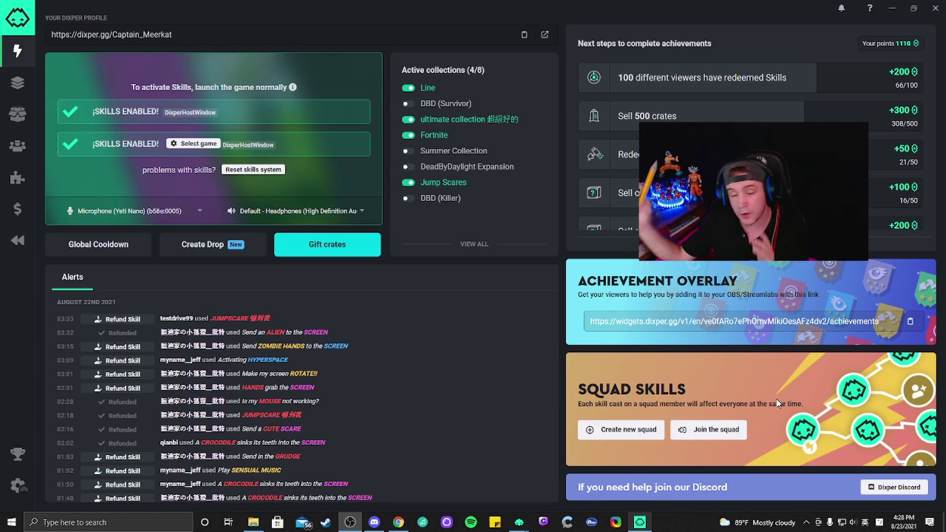
Step: Create a new squad and close it, and view the form for joining a squad by ID without joining
{"action": "left_click", "coordinate": [637, 432]}
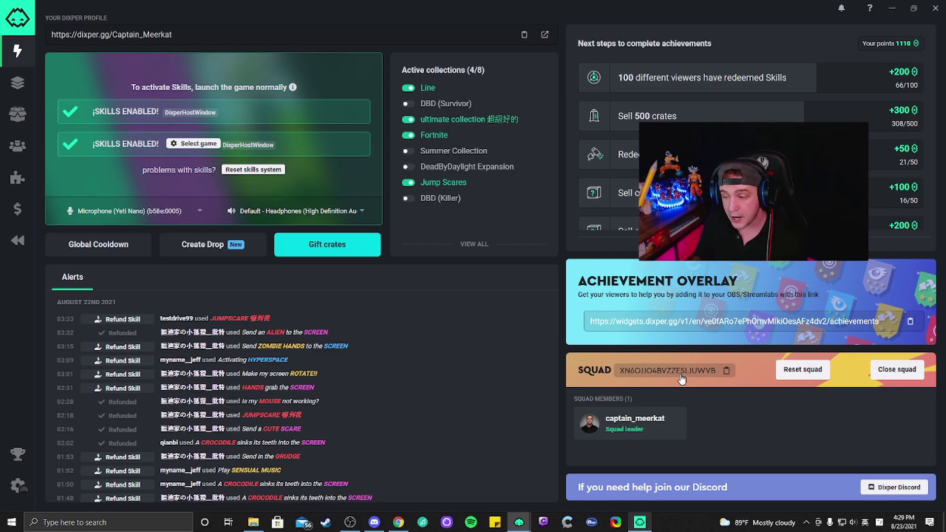
{"action": "left_click", "coordinate": [902, 375]}
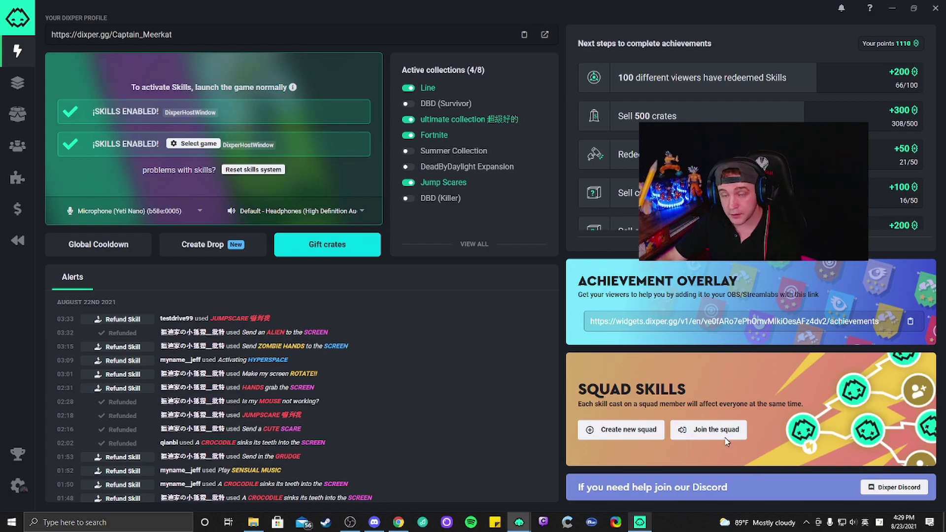
{"action": "left_click", "coordinate": [710, 431]}
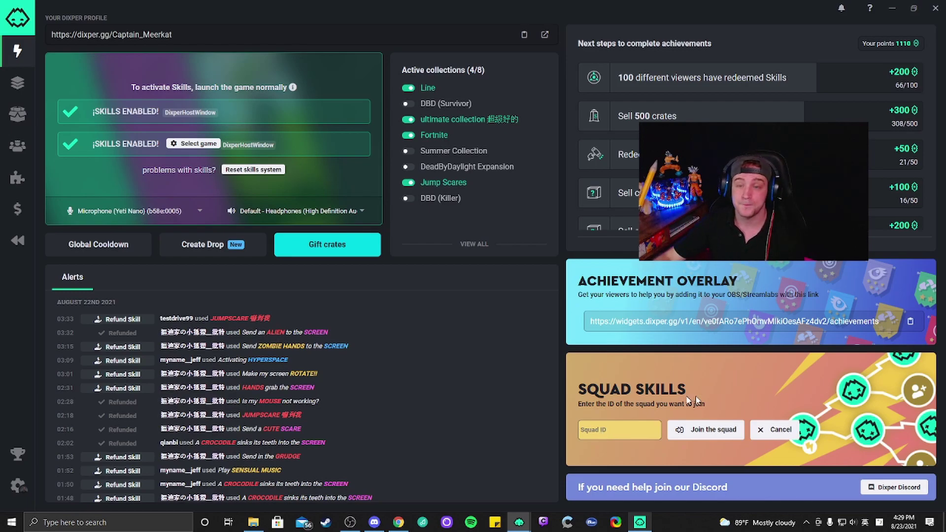
{"action": "left_click", "coordinate": [778, 430]}
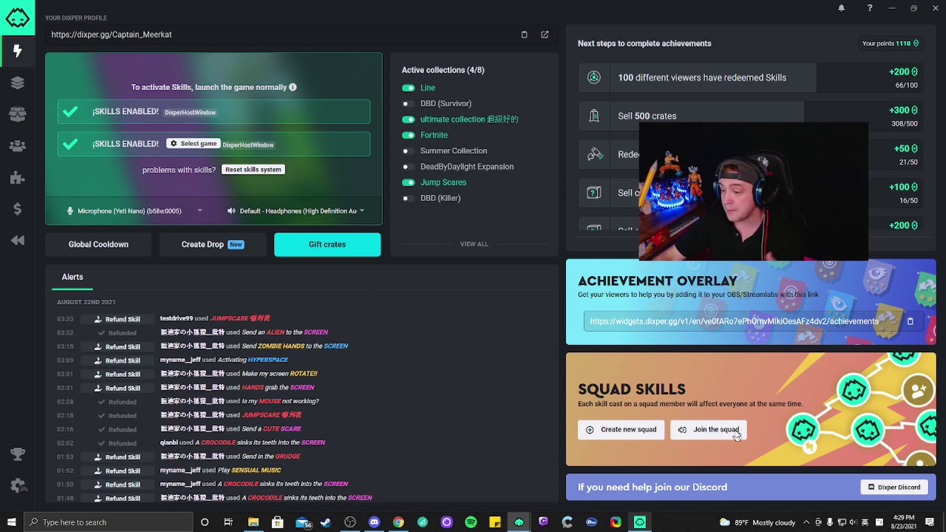
{"action": "left_click", "coordinate": [719, 431]}
{"action": "left_click", "coordinate": [797, 429]}
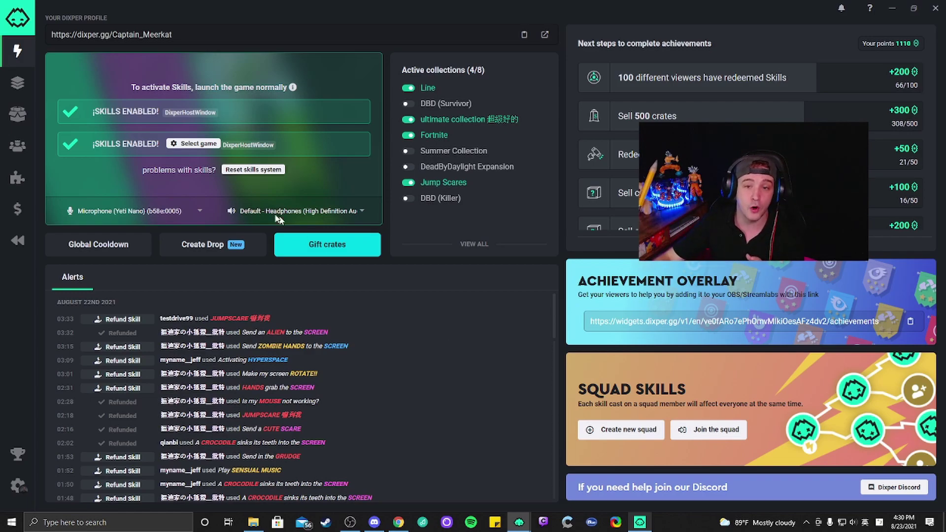
Step: Open the My collections page
{"action": "mouse_move", "coordinate": [22, 86]}
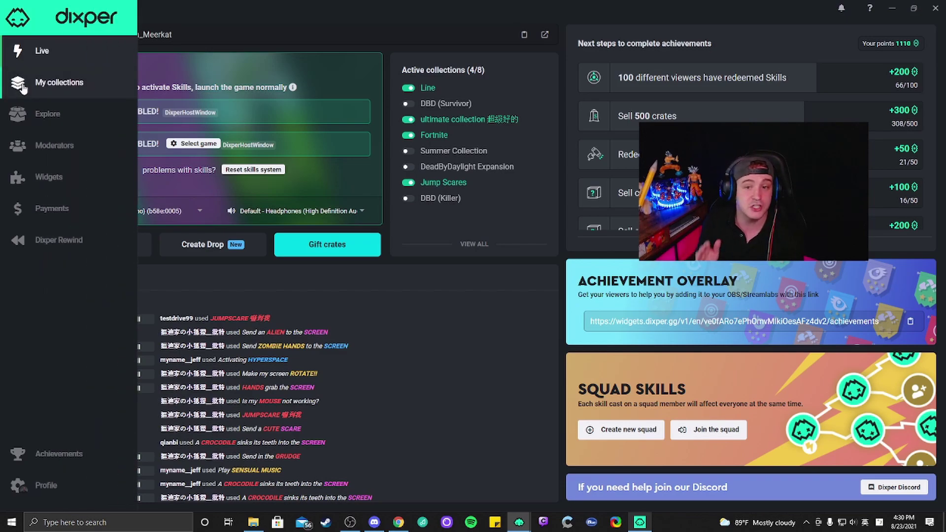